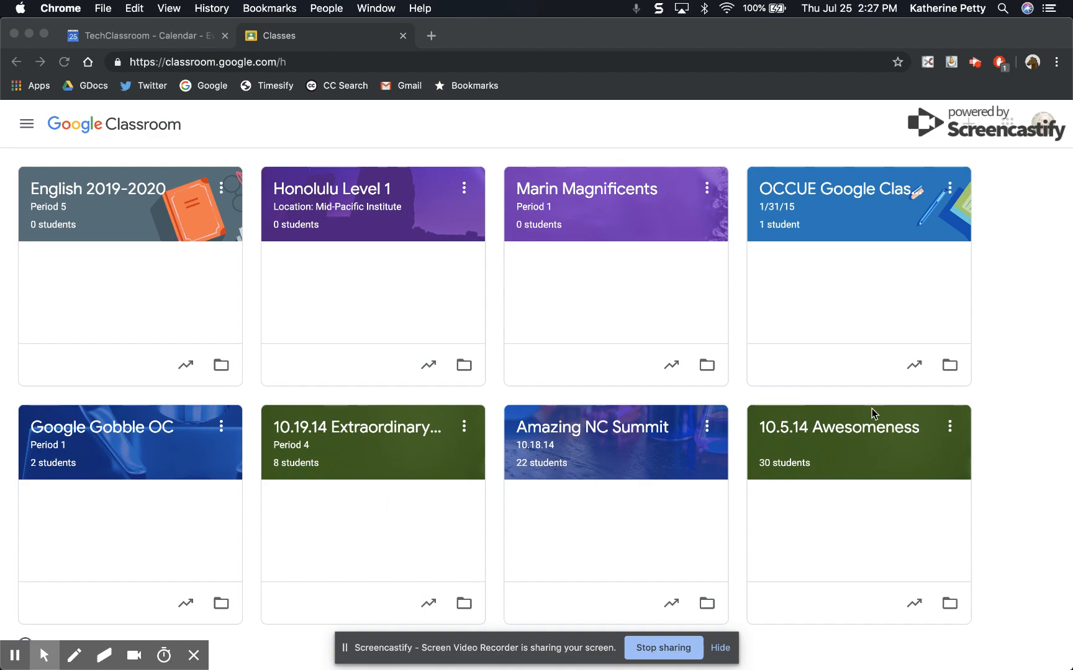
# Create a new class named English 2019-2020 with section Period 5
pyautogui.click(968, 127)
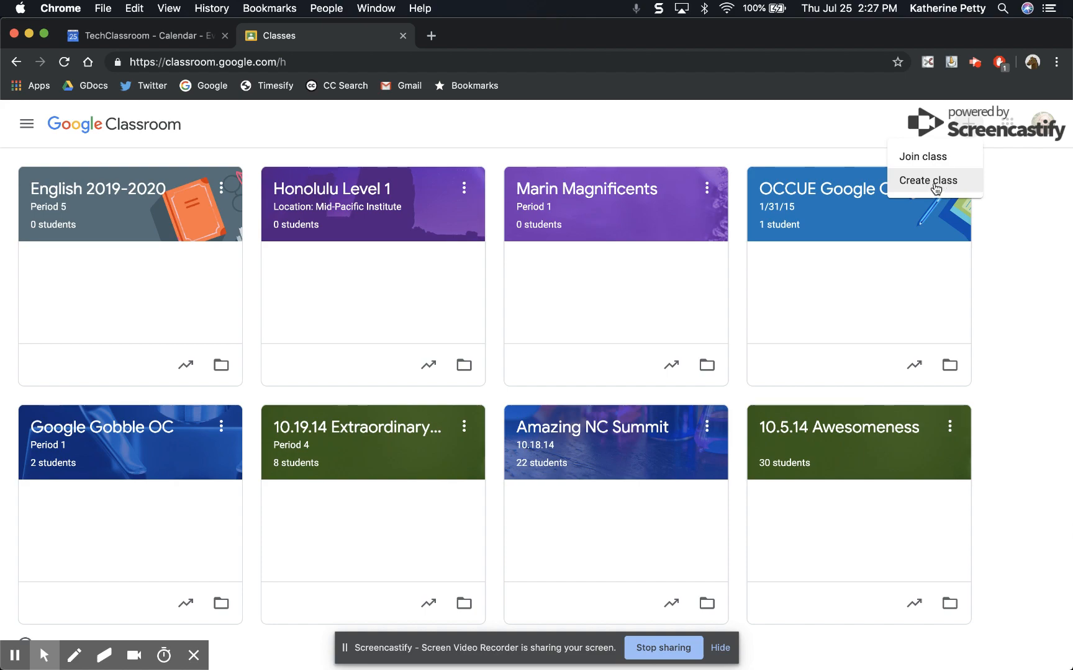
pyautogui.click(935, 185)
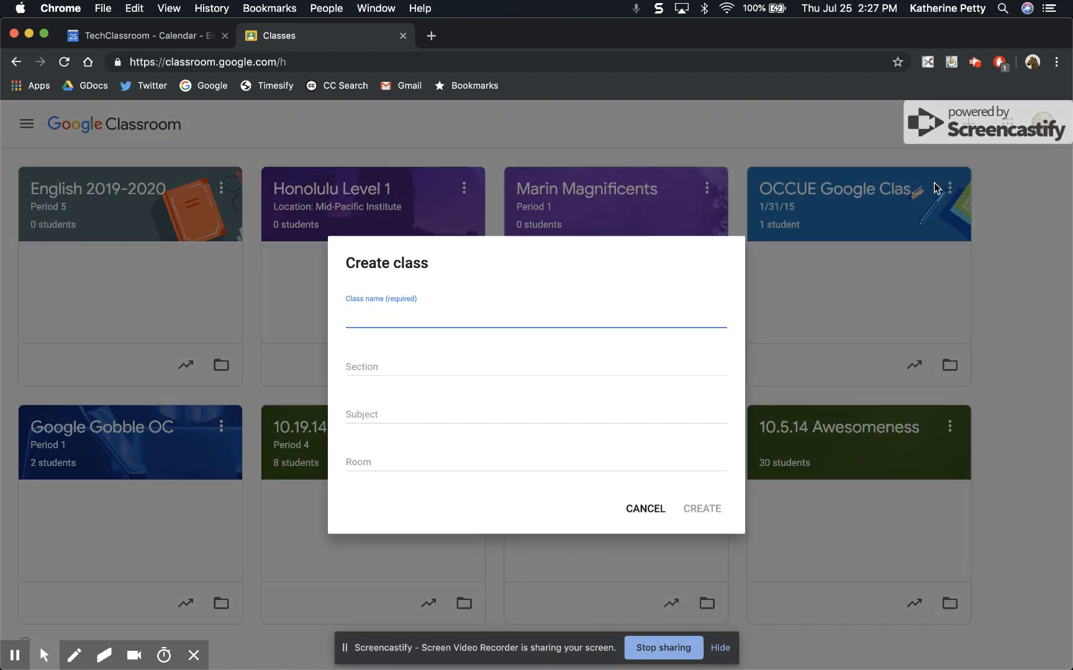
pyautogui.write('English')
pyautogui.click(393, 365)
pyautogui.write('Pe')
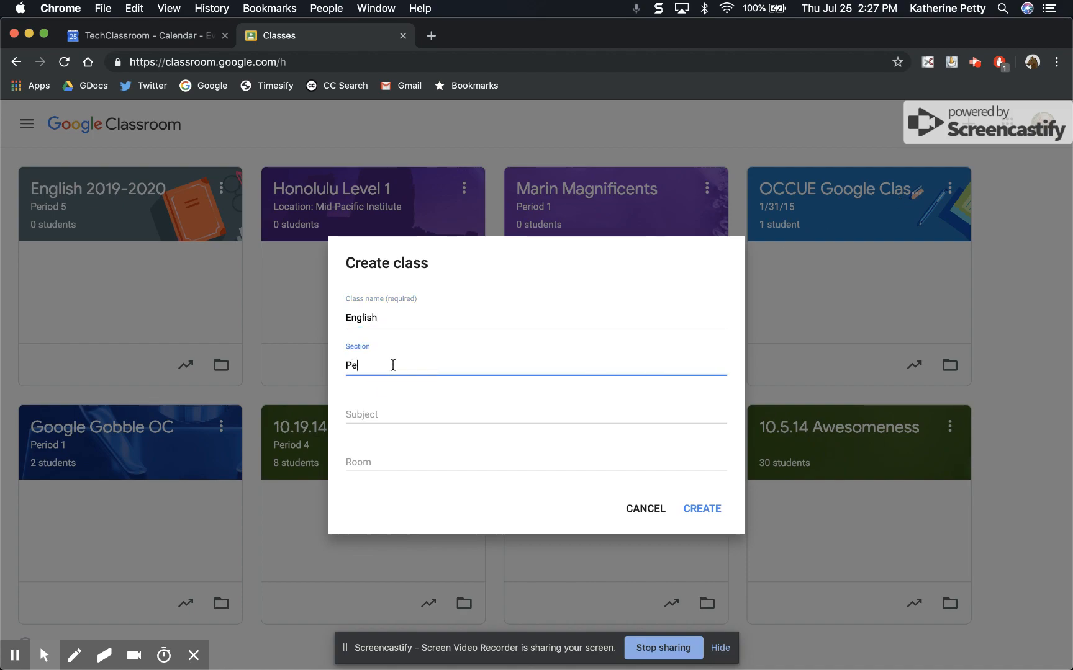
pyautogui.write('riod 5')
pyautogui.click(416, 315)
pyautogui.write('2019-2020')
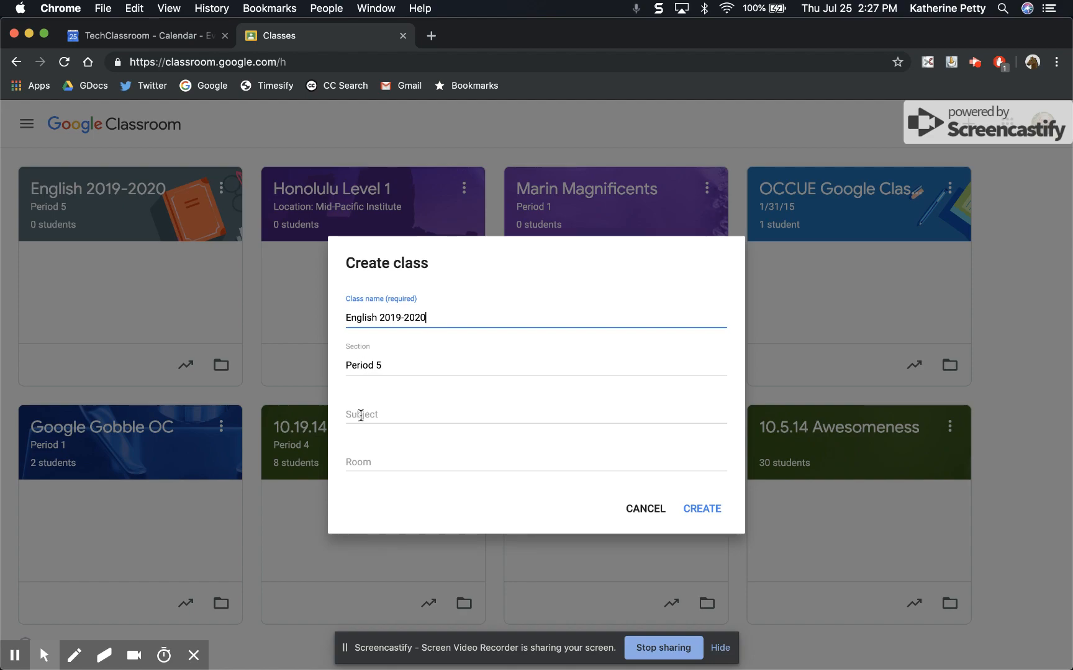
pyautogui.click(363, 463)
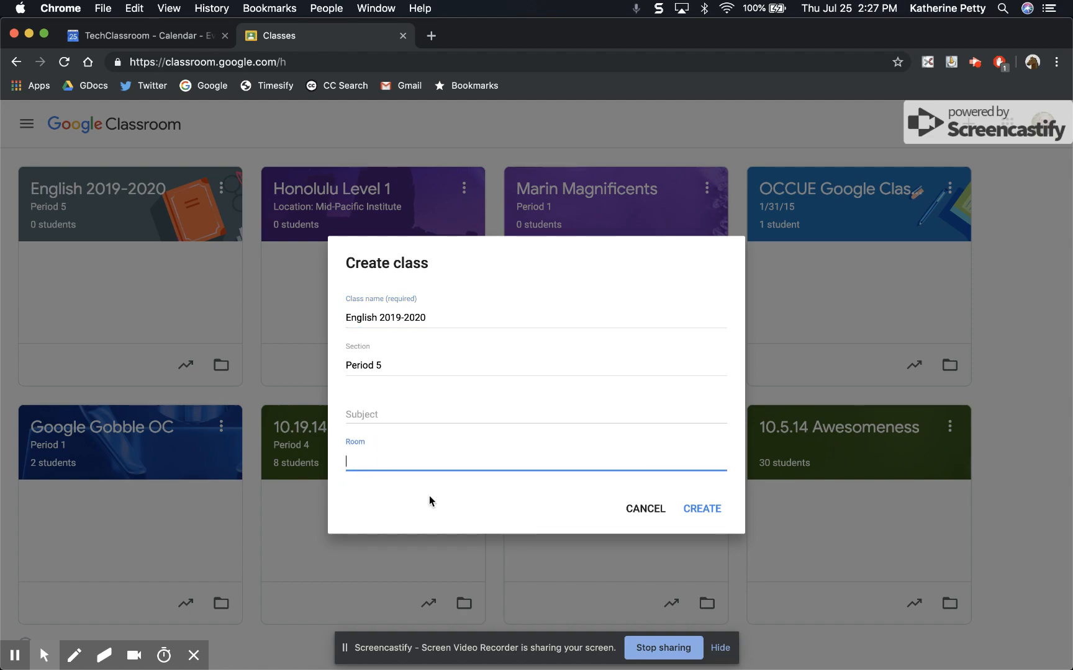
pyautogui.click(704, 511)
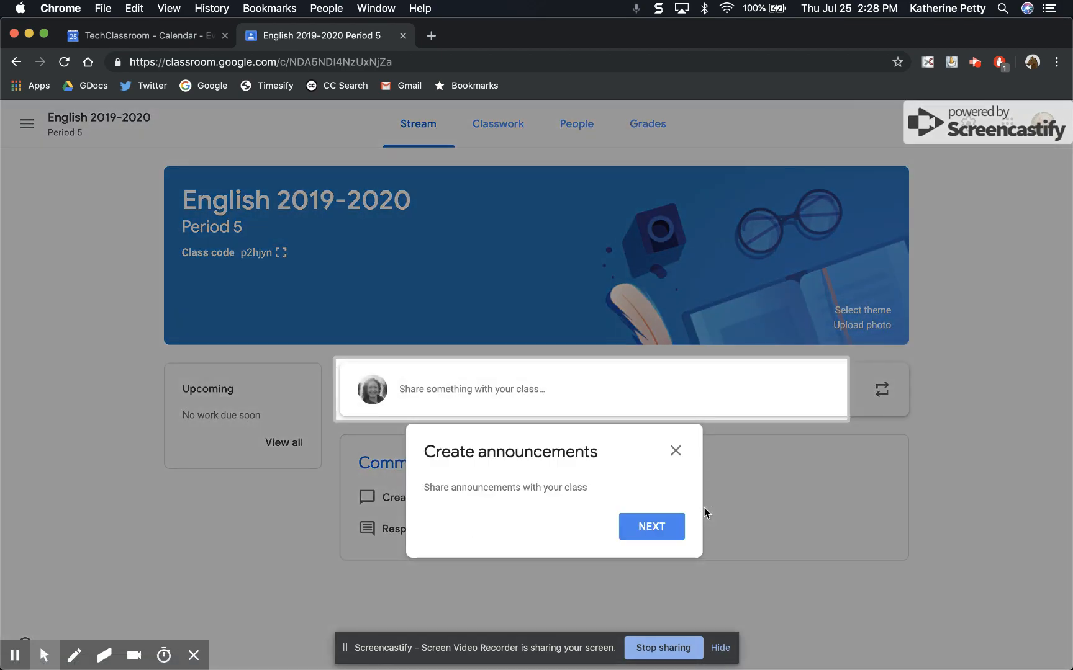
# Dismiss the announcements tip and apply the gray theme with the orange book and glasses from the General gallery
pyautogui.click(676, 451)
pyautogui.click(856, 311)
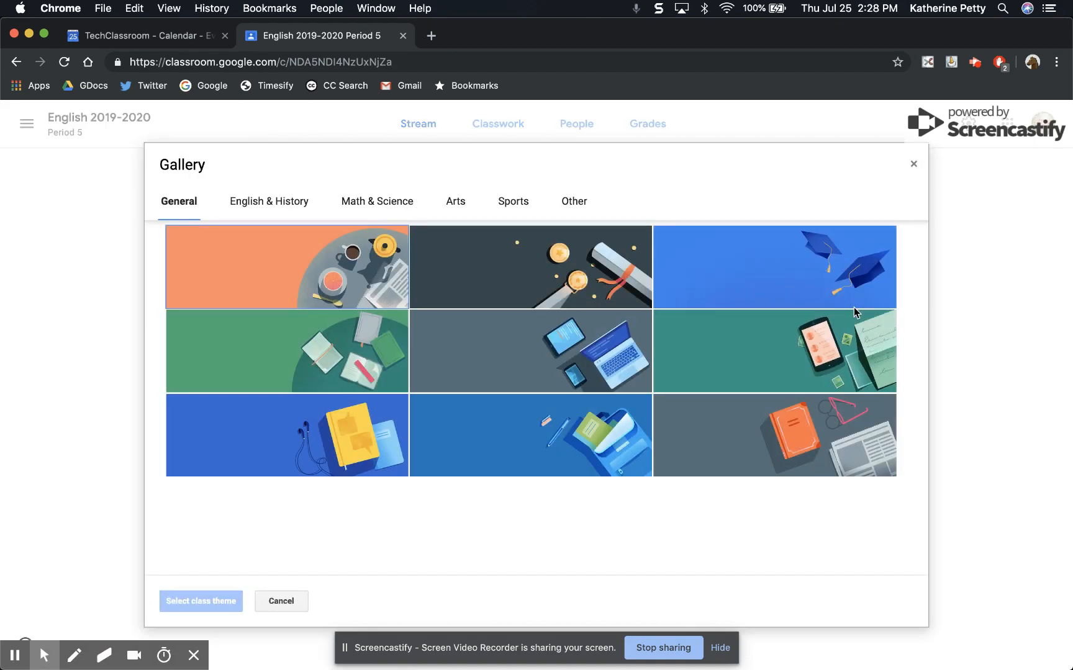
pyautogui.click(765, 440)
pyautogui.click(230, 599)
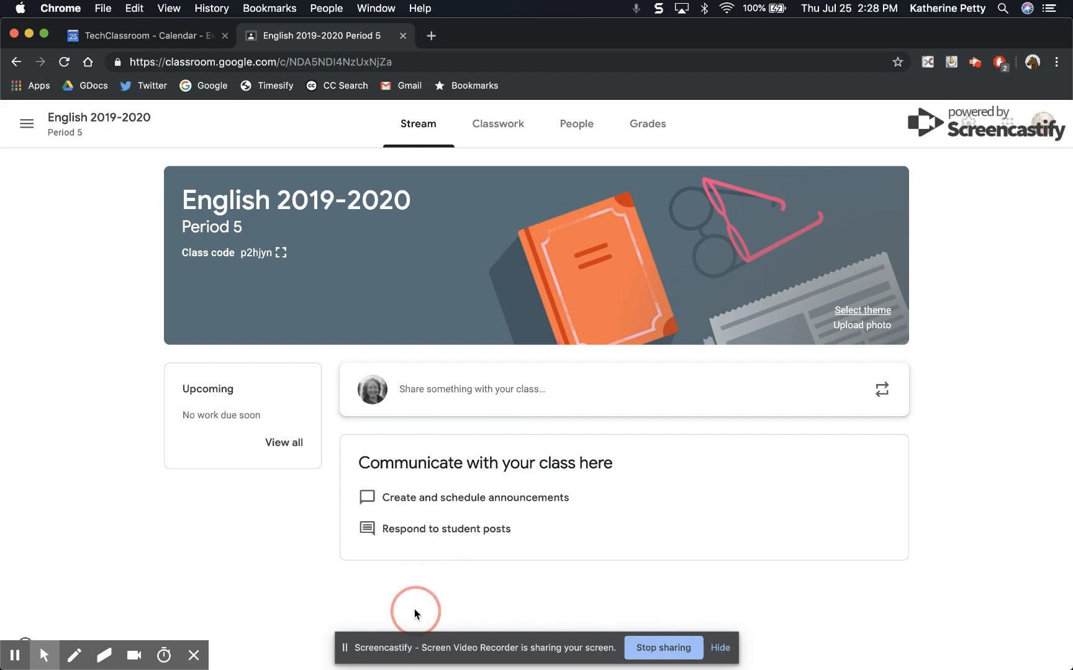
# Add a Classwork topic named Shakespeare
pyautogui.click(501, 131)
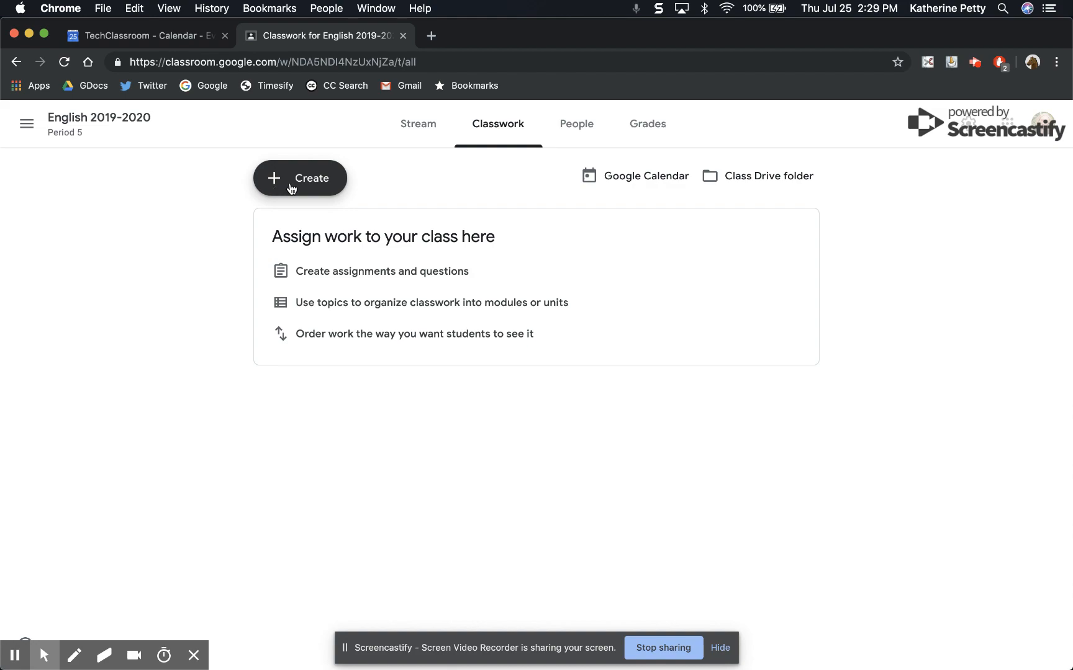
pyautogui.click(291, 188)
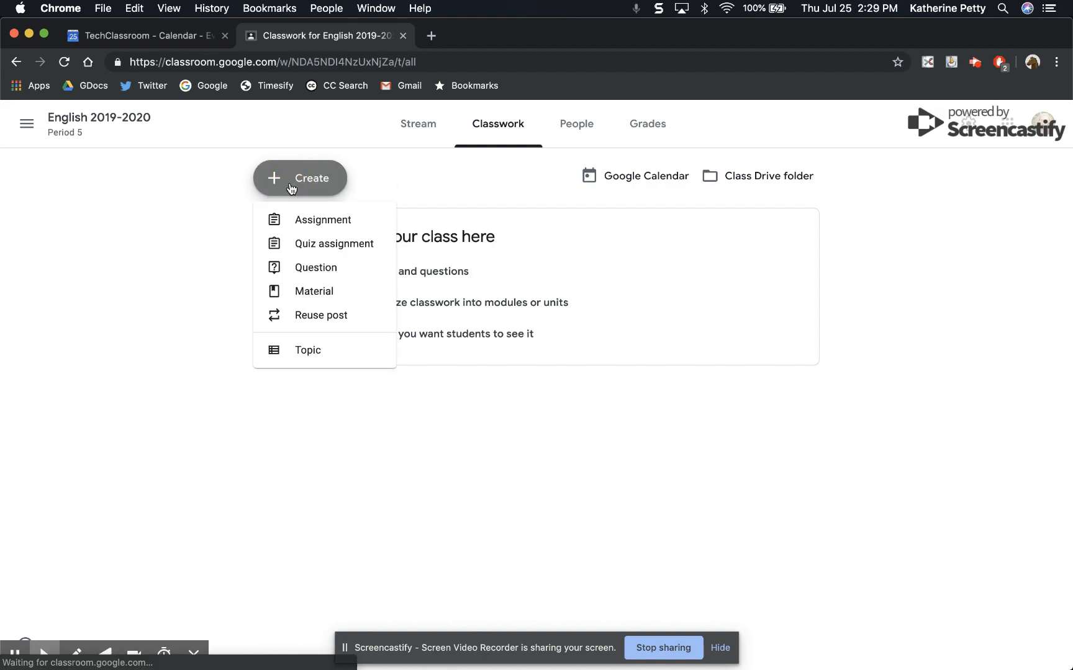
pyautogui.click(301, 353)
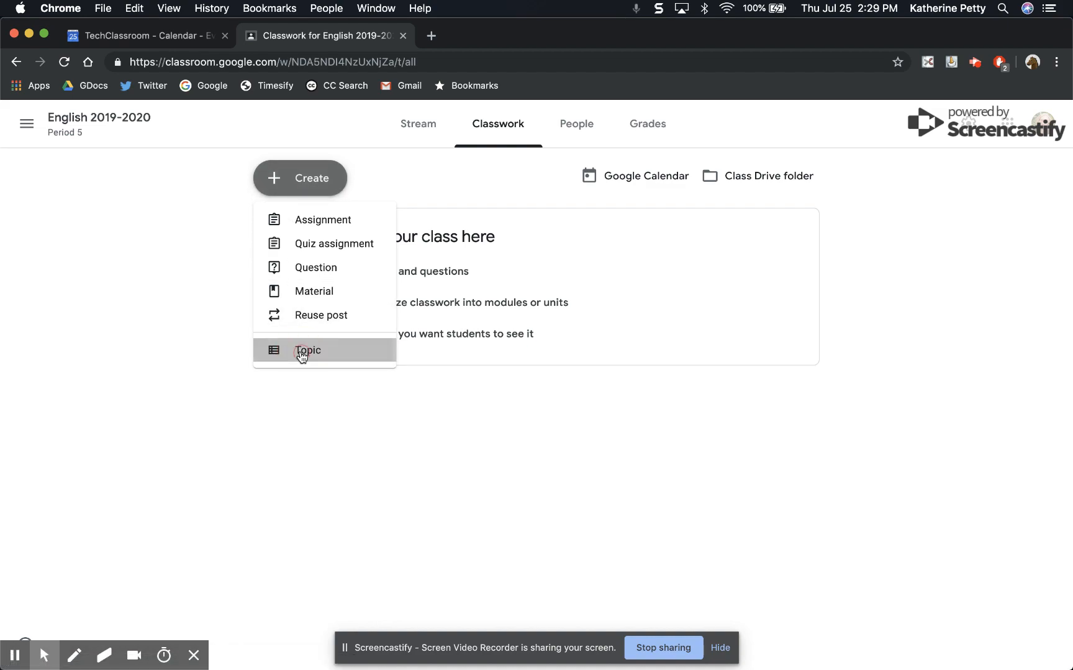
pyautogui.write('Shakespeare')
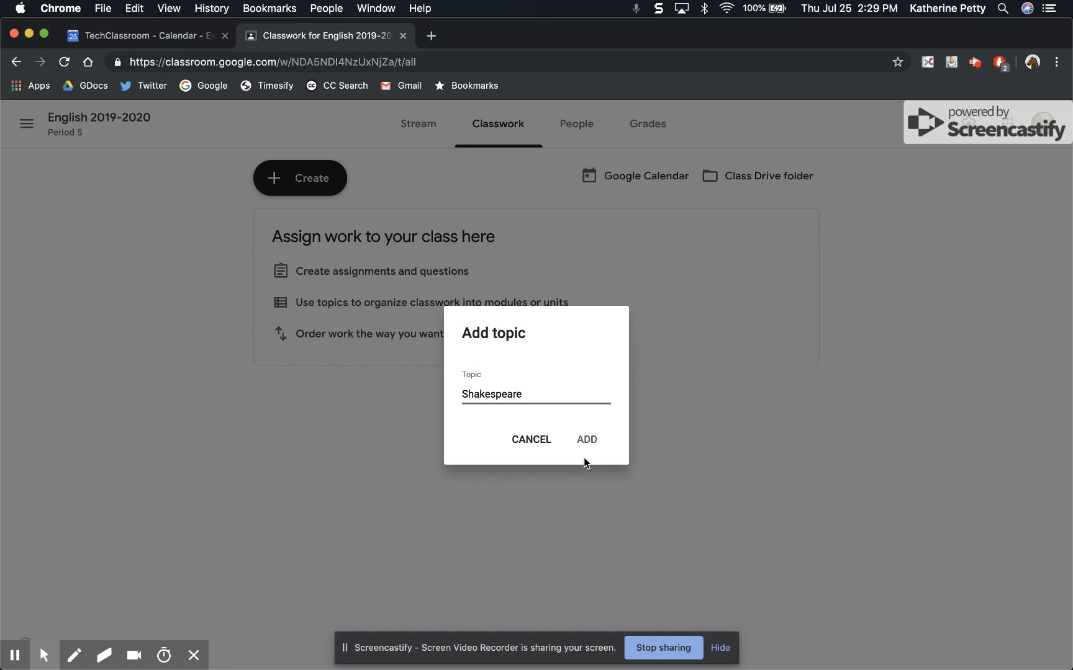
pyautogui.click(587, 441)
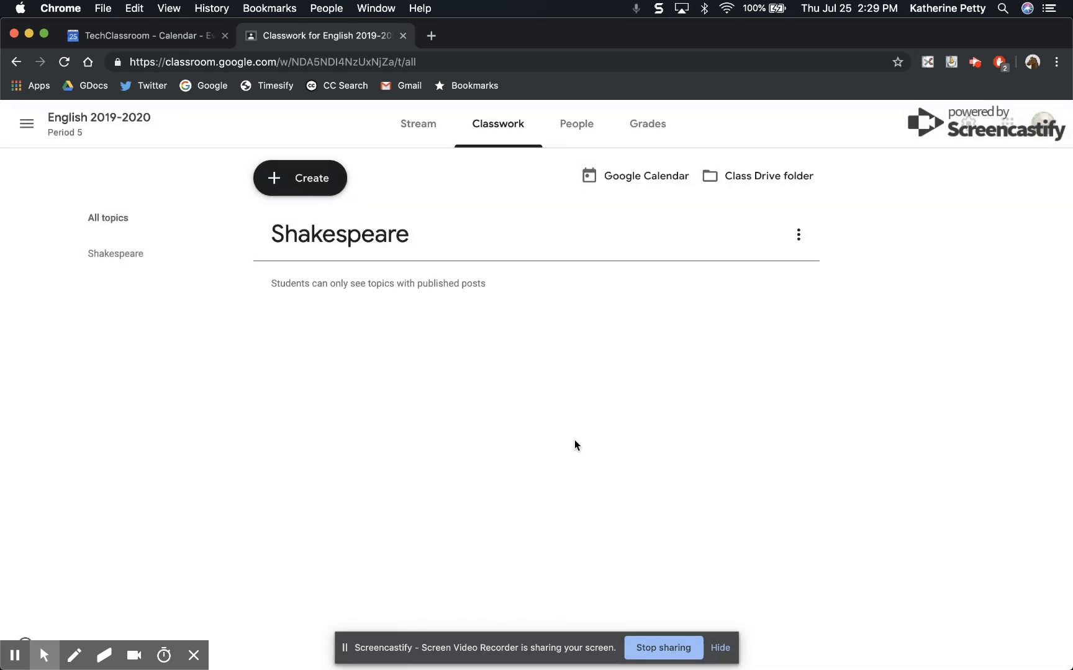
# Start a new assignment titled What I did this summer and set its topic to Shakespeare
pyautogui.click(305, 173)
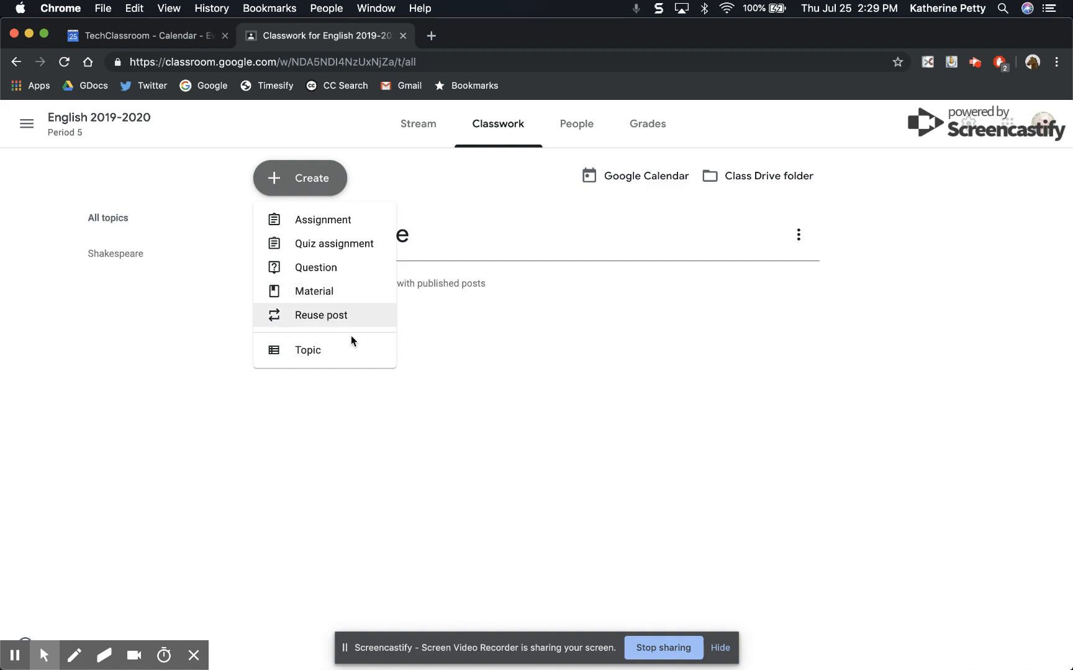
pyautogui.click(455, 451)
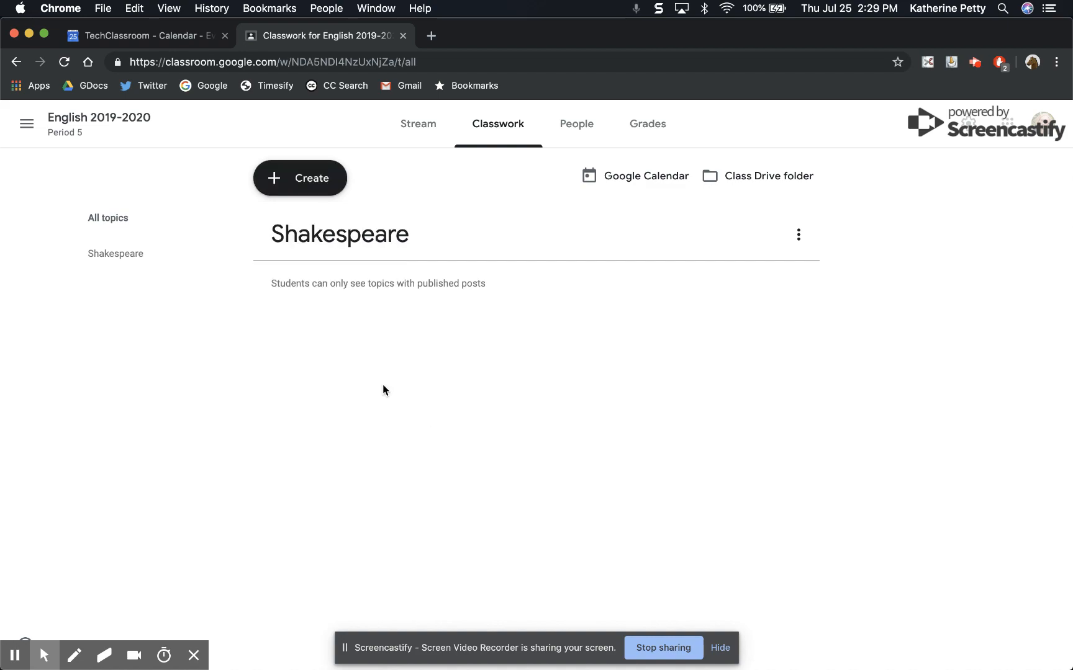
pyautogui.click(314, 186)
pyautogui.click(324, 219)
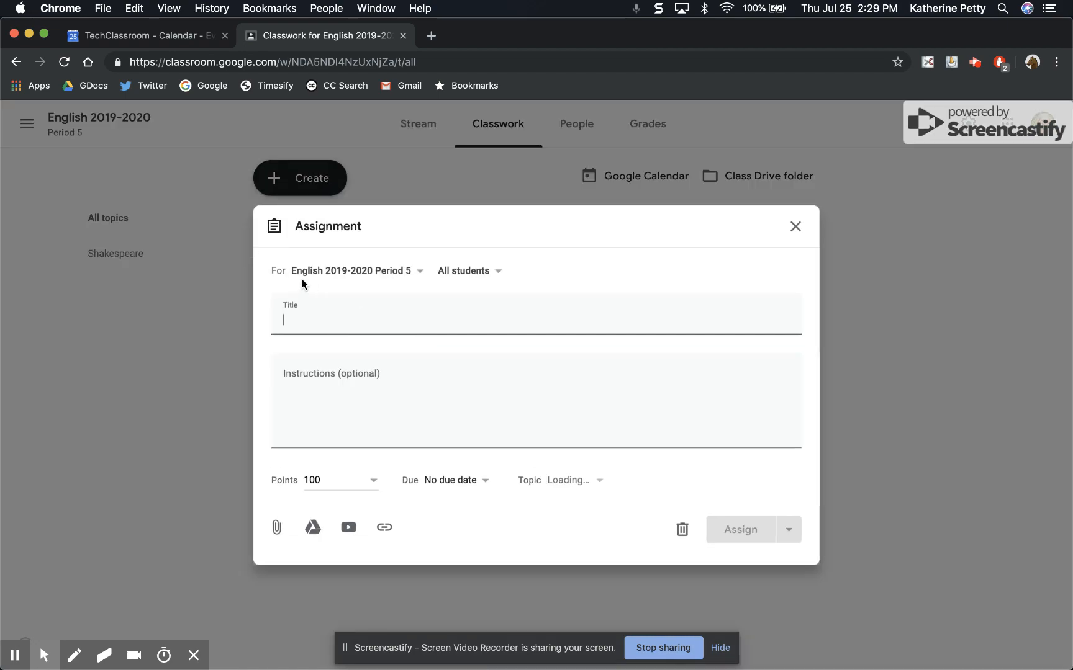
pyautogui.write('What I dI did t')
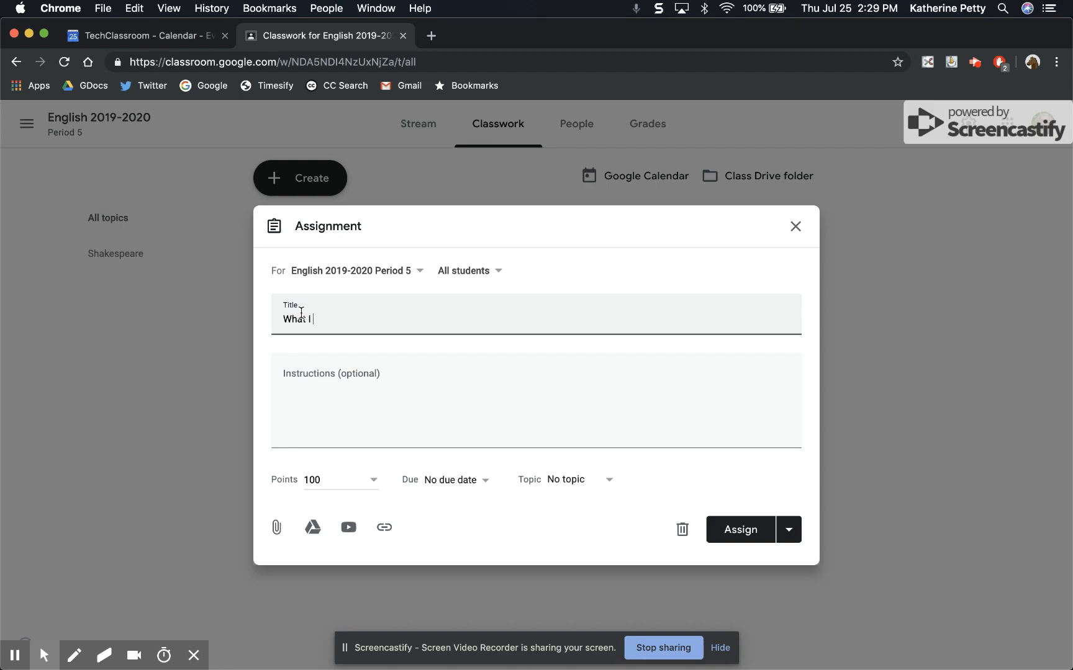
pyautogui.press('BackSpace')
pyautogui.write('th')
pyautogui.press('BackSpace')
pyautogui.press('BackSpace')
pyautogui.press('BackSpace')
pyautogui.write('this summer')
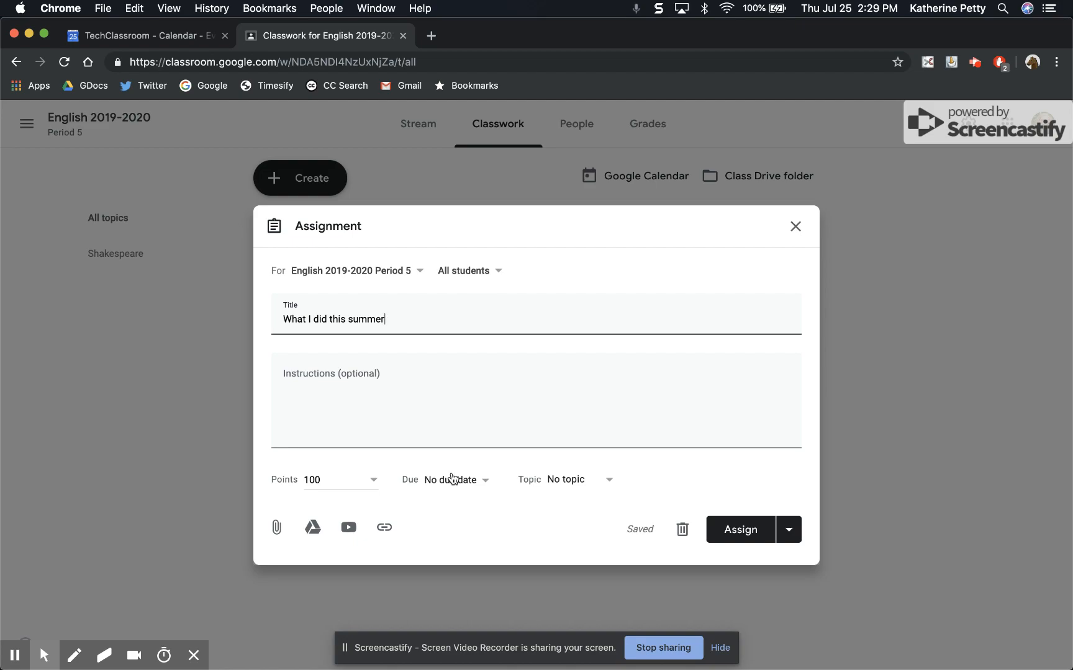
pyautogui.click(609, 484)
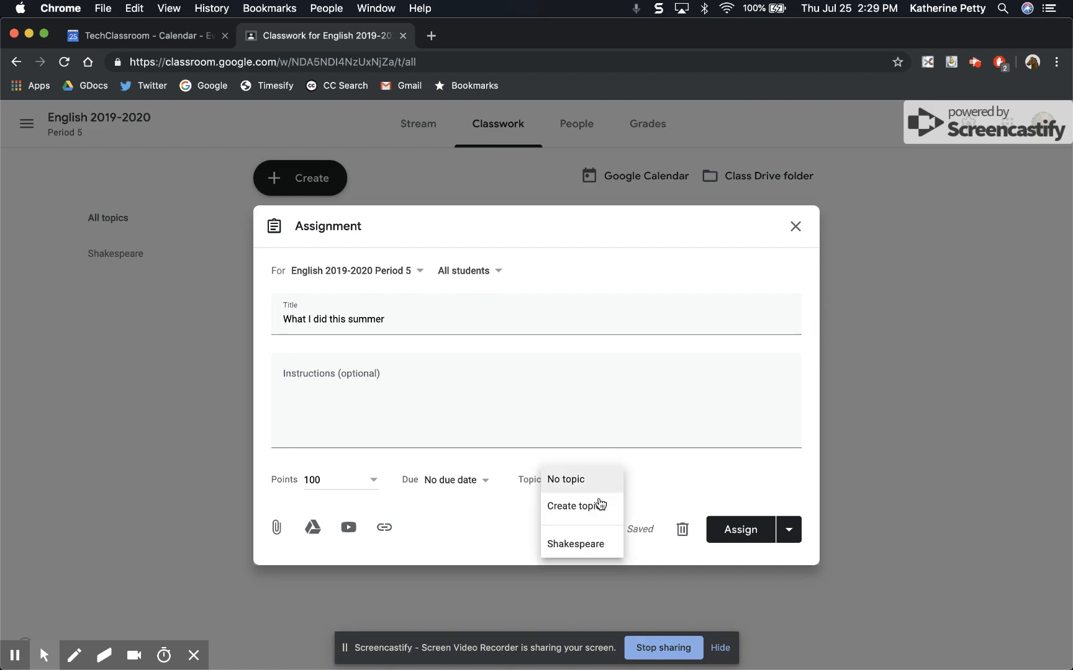
pyautogui.click(577, 543)
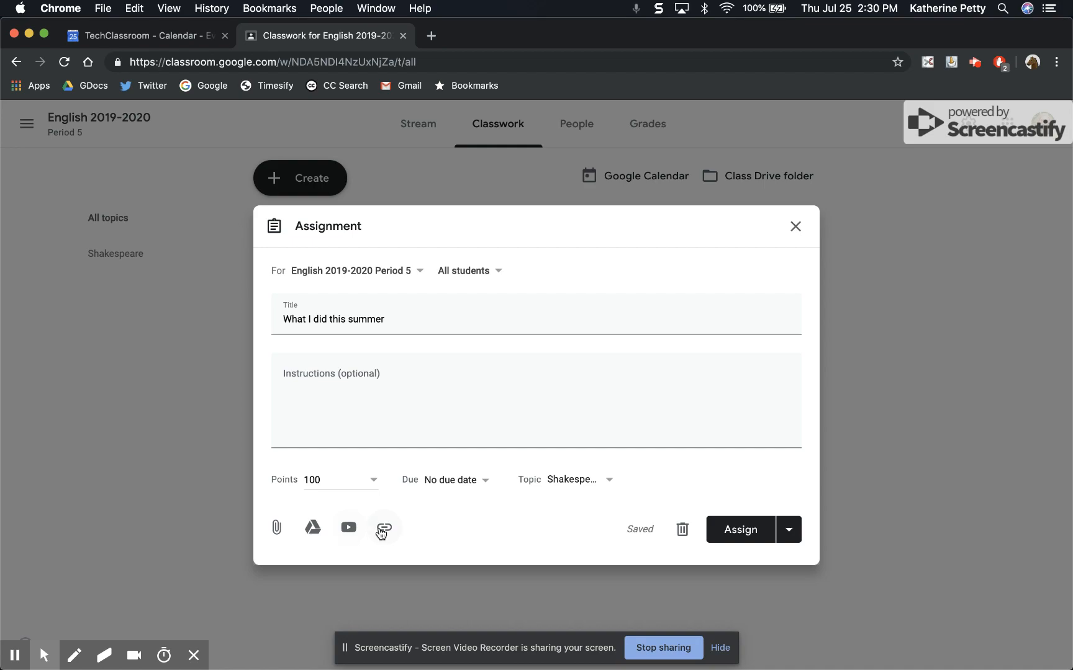
# Attach the What I did this summer Google Docs file from recent Drive files to the assignment
pyautogui.click(313, 527)
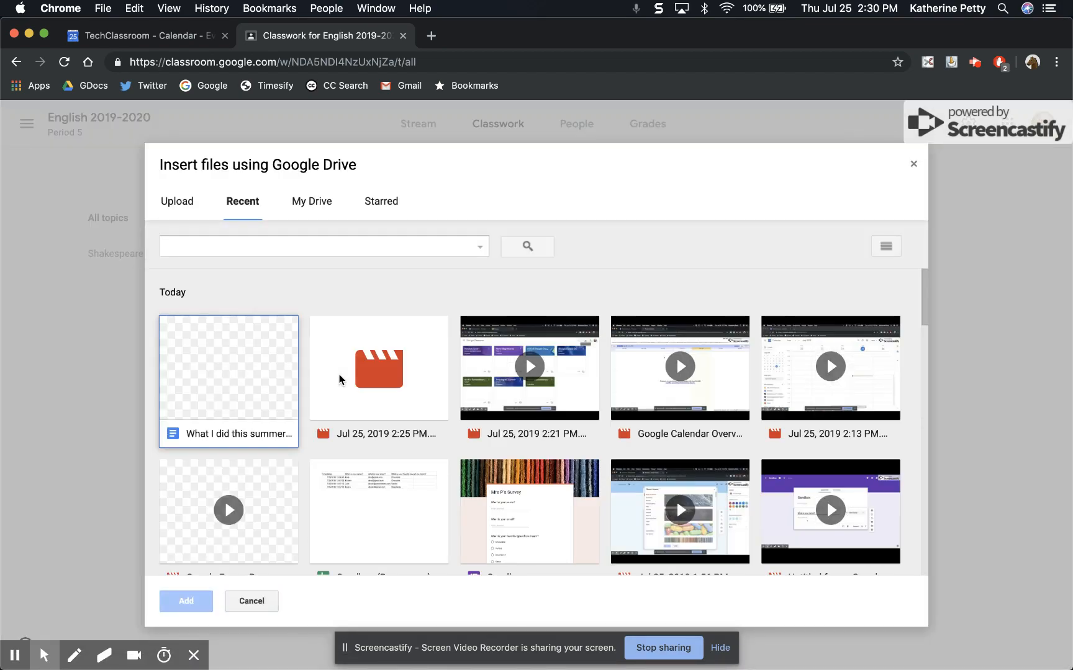
pyautogui.click(224, 346)
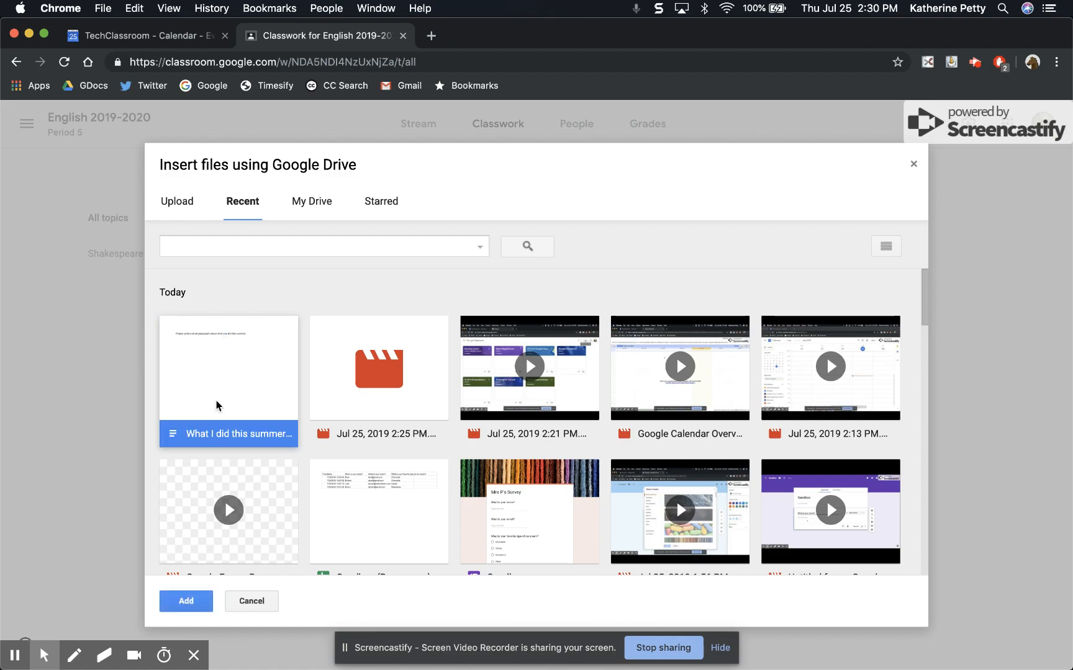
pyautogui.click(182, 606)
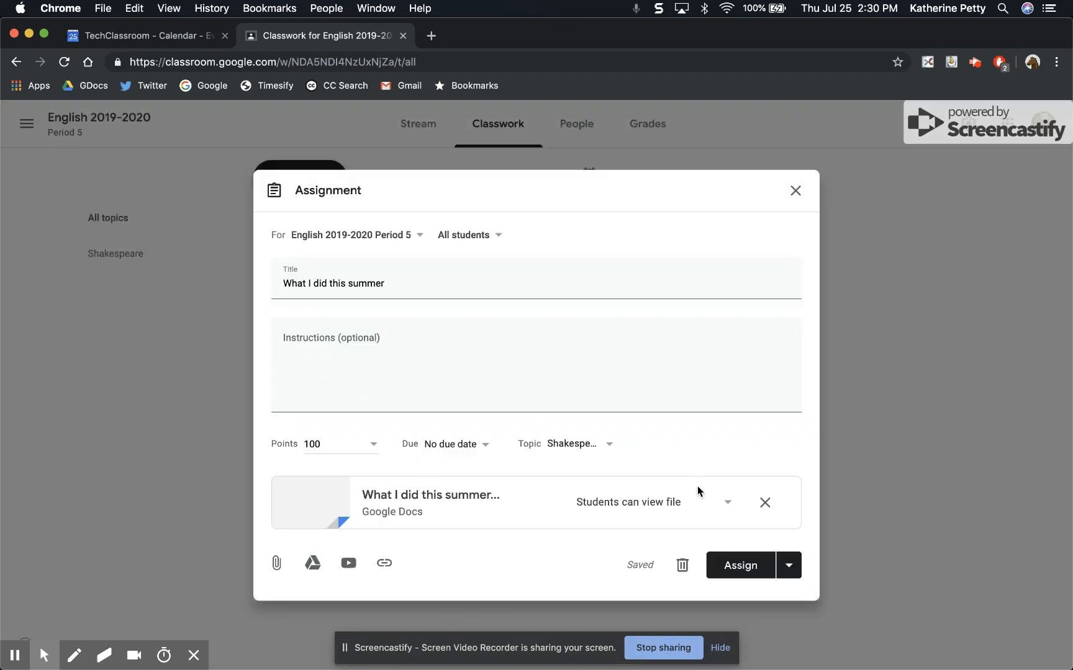
# Set the attached document to Make a copy for each student and assign the assignment
pyautogui.click(727, 496)
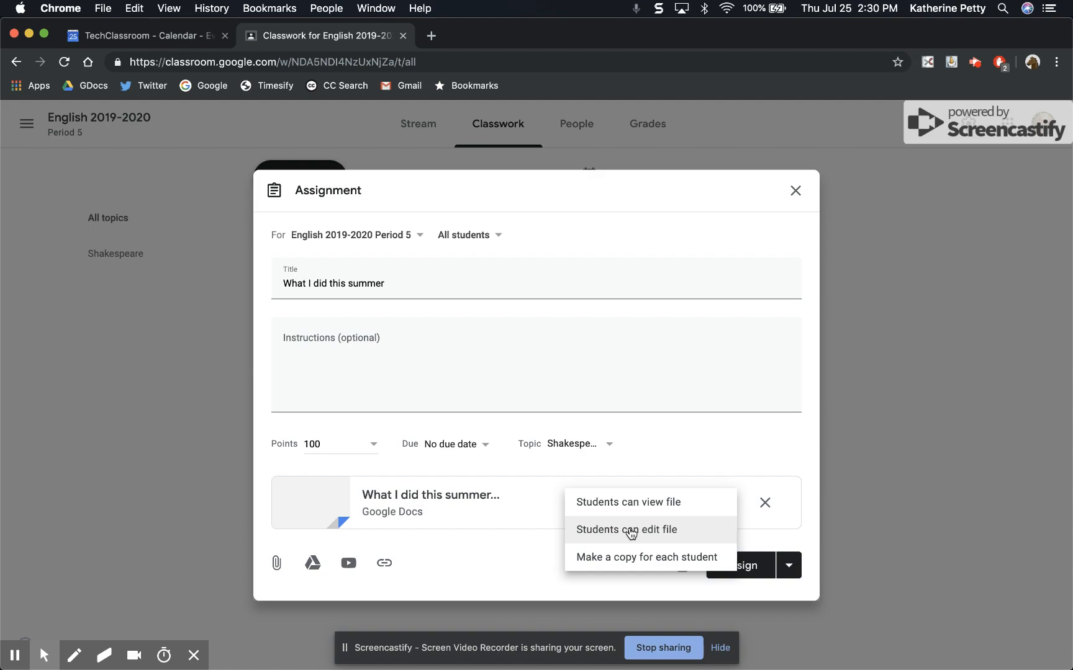
pyautogui.click(594, 562)
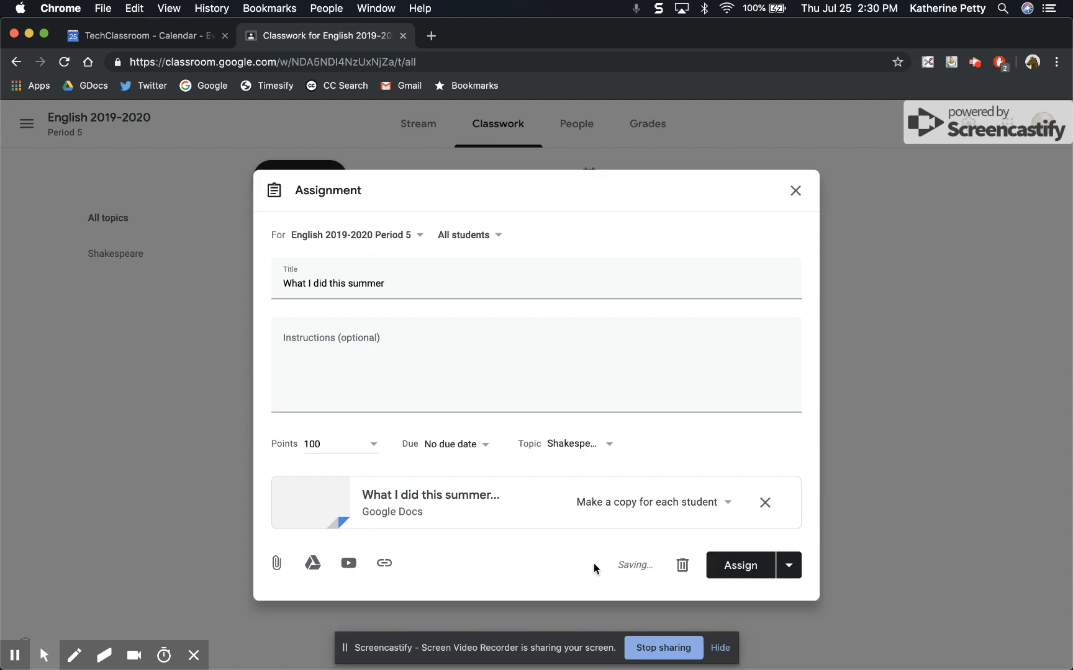
pyautogui.click(788, 565)
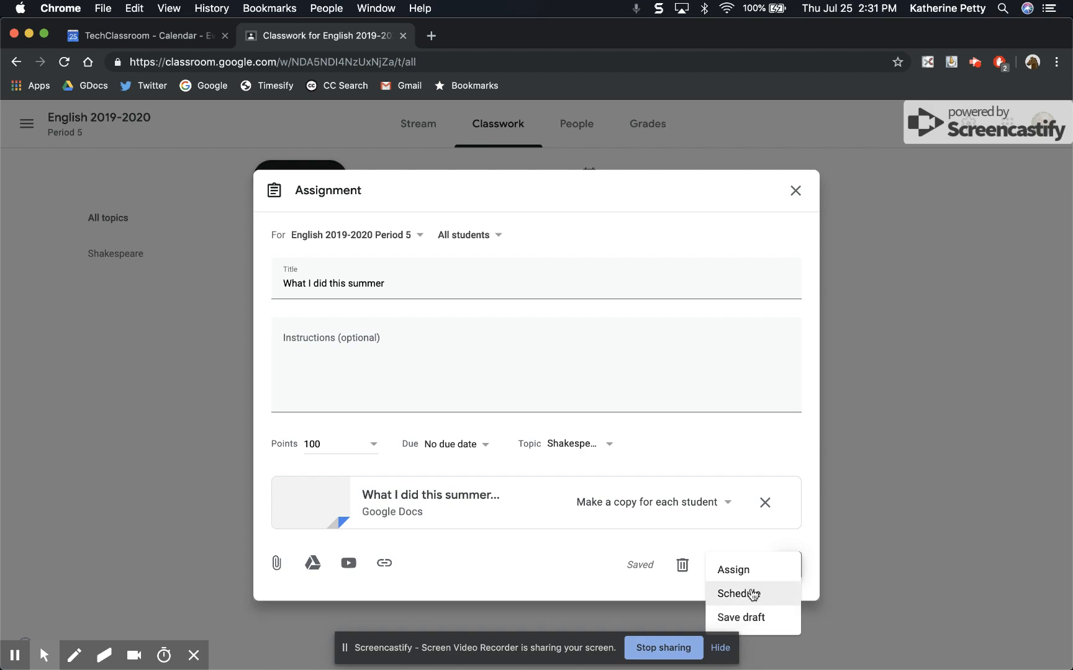
pyautogui.click(739, 576)
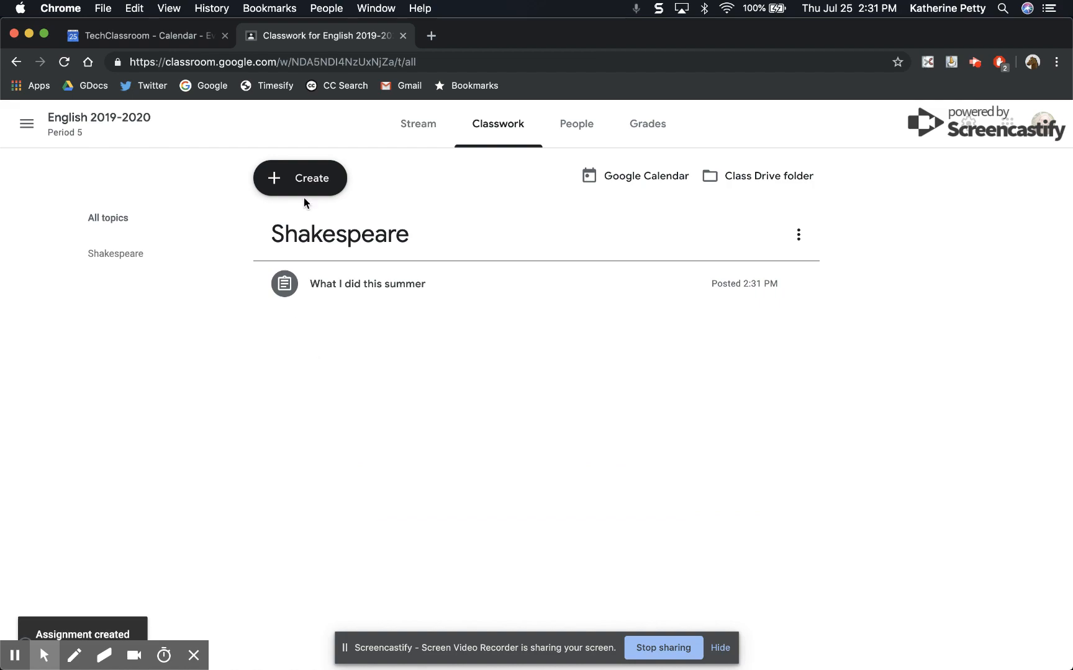
# Add another Classwork topic named 1984
pyautogui.click(304, 180)
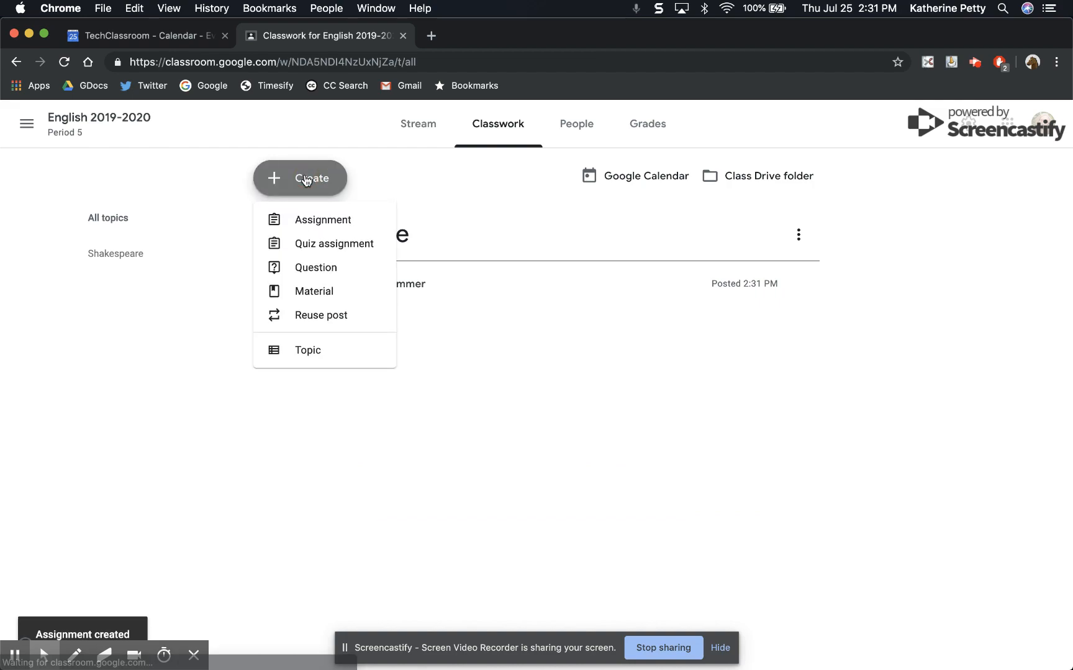
pyautogui.click(316, 349)
pyautogui.write('1984')
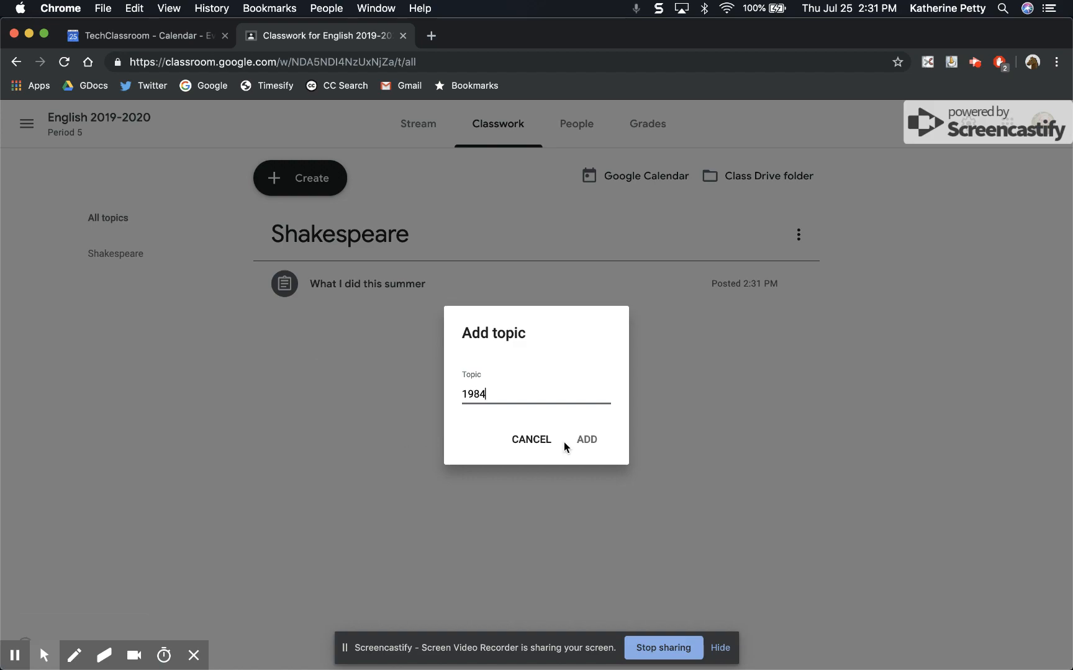
pyautogui.click(585, 438)
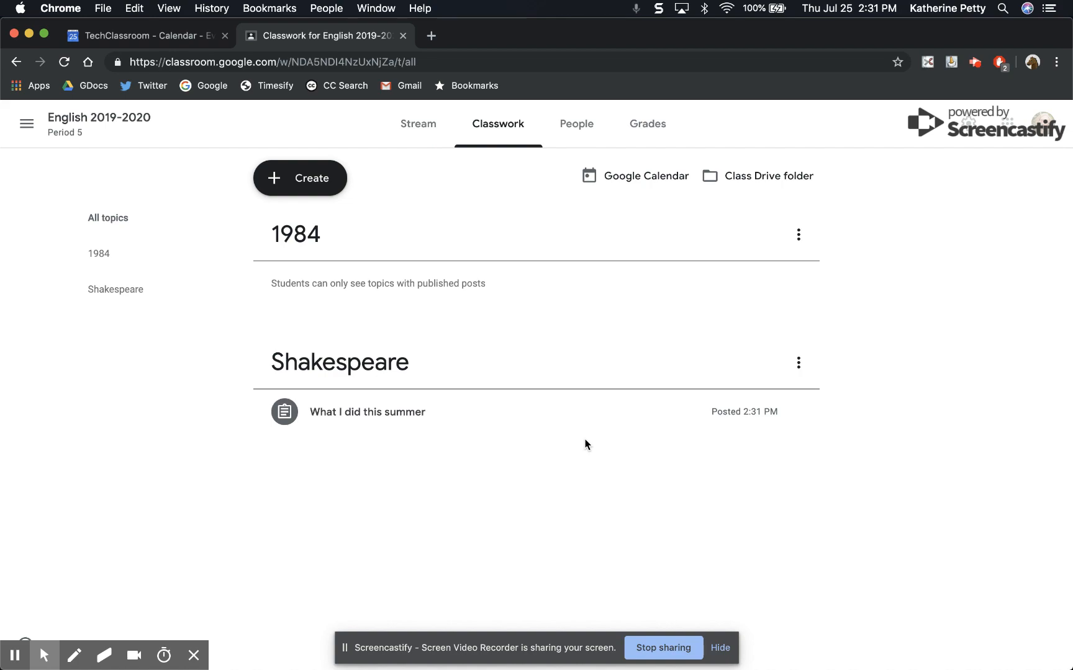
# Open the People page and select the class code shown under Students
pyautogui.moveTo(395, 412)
pyautogui.mouseDown()
pyautogui.moveTo(407, 342)
pyautogui.moveTo(391, 377)
pyautogui.moveTo(391, 275)
pyautogui.moveTo(398, 388)
pyautogui.moveTo(383, 406)
pyautogui.mouseUp()
pyautogui.click(577, 127)
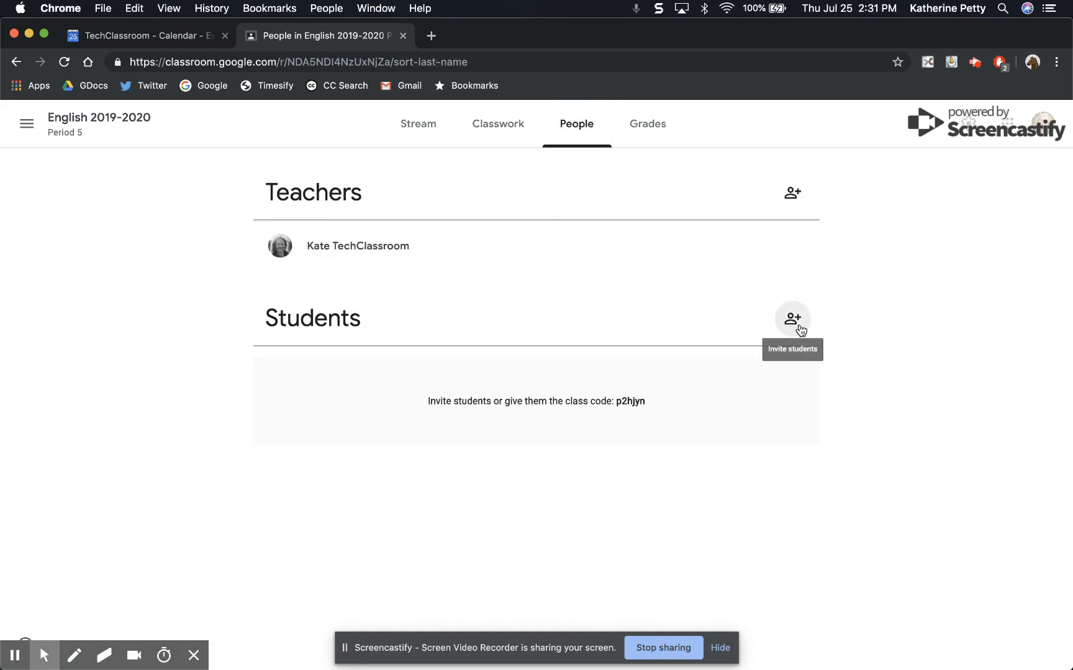
pyautogui.moveTo(646, 402); pyautogui.dragTo(614, 402)
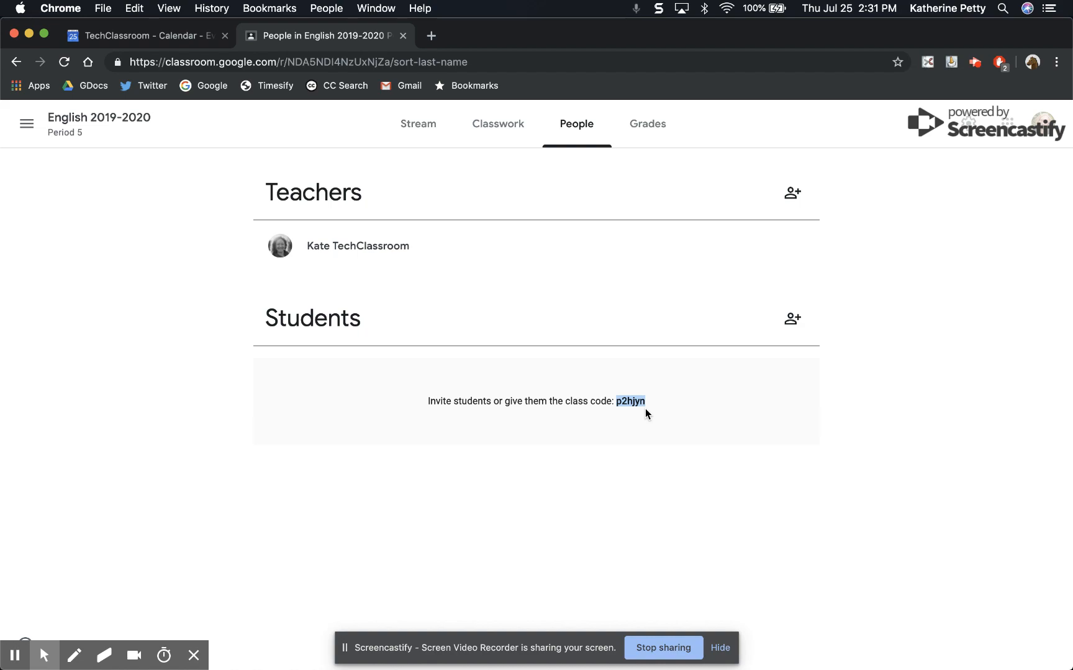
# Open the Grades page and dismiss the grade categories tip
pyautogui.click(648, 136)
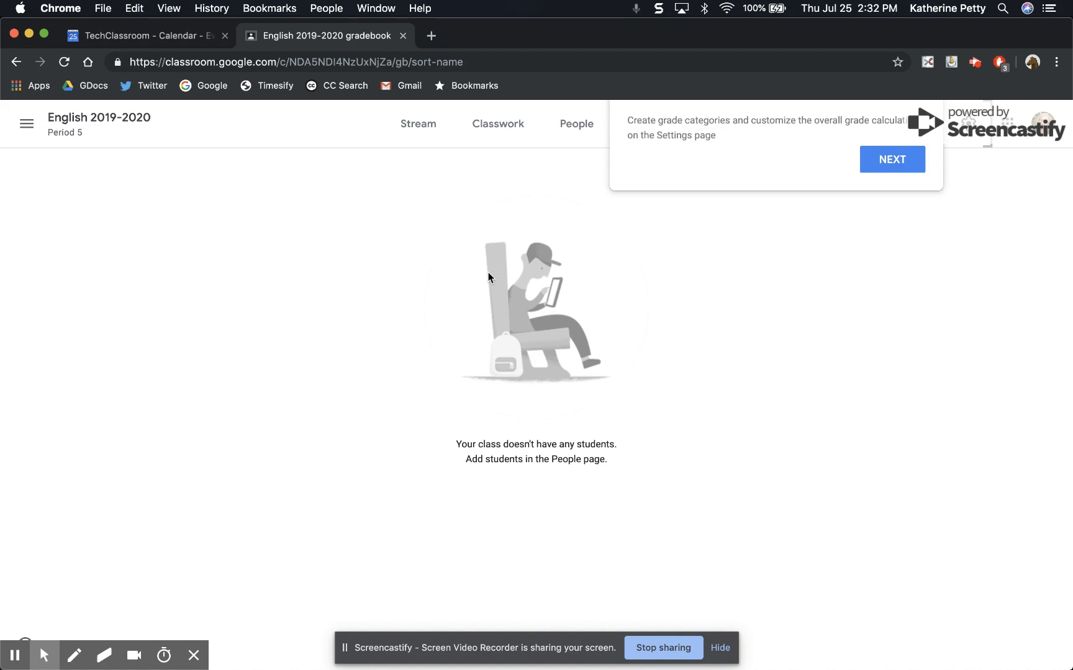
pyautogui.click(892, 163)
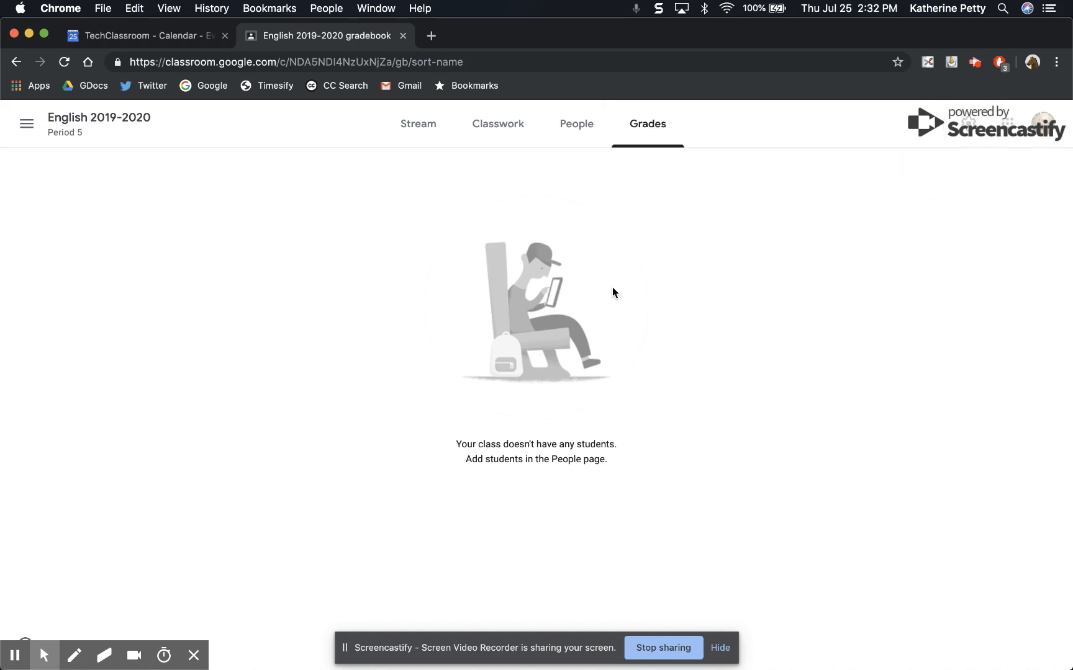